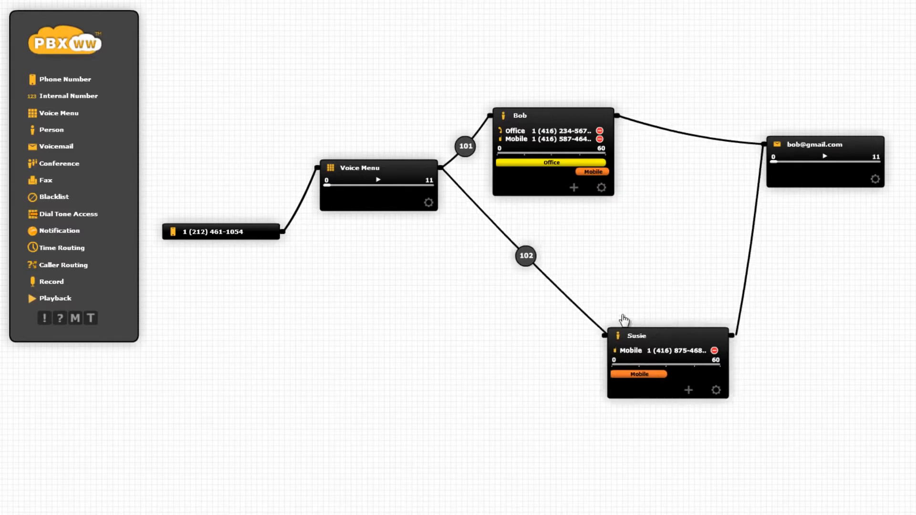
Move the Voice Menu node lower on the diagram.
{"action": "left_click_drag", "start_coordinate": [400, 169], "coordinate": [397, 216]}
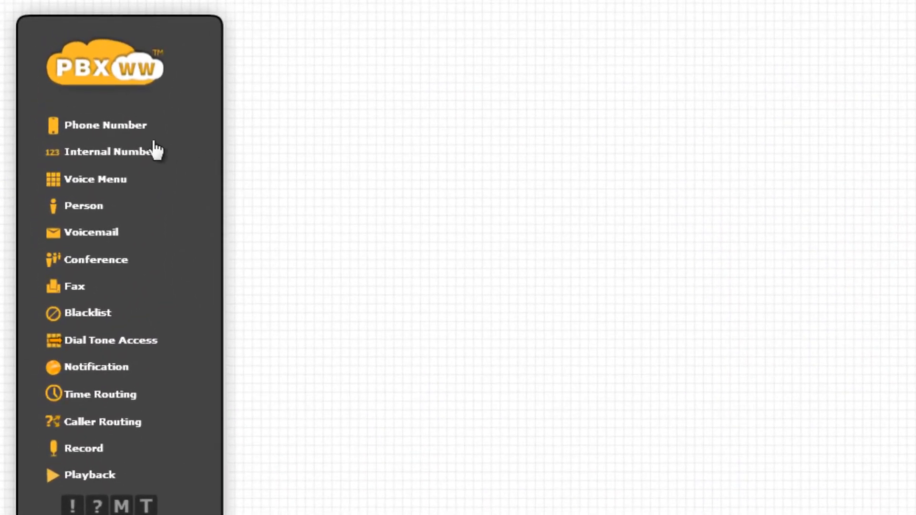
Place a Phone Number block on the canvas and assign it an inbound number.
{"action": "left_click_drag", "start_coordinate": [127, 127], "coordinate": [395, 237]}
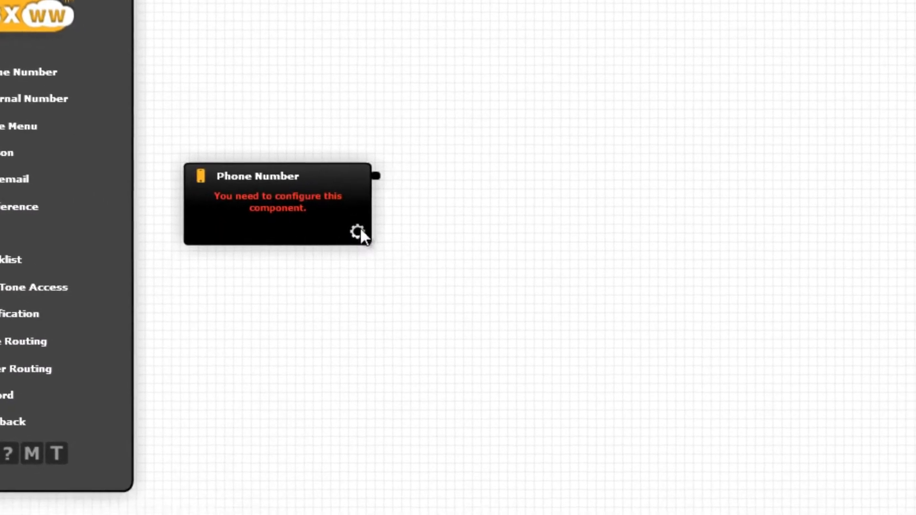
{"action": "left_click", "coordinate": [446, 285]}
{"action": "left_click", "coordinate": [308, 266]}
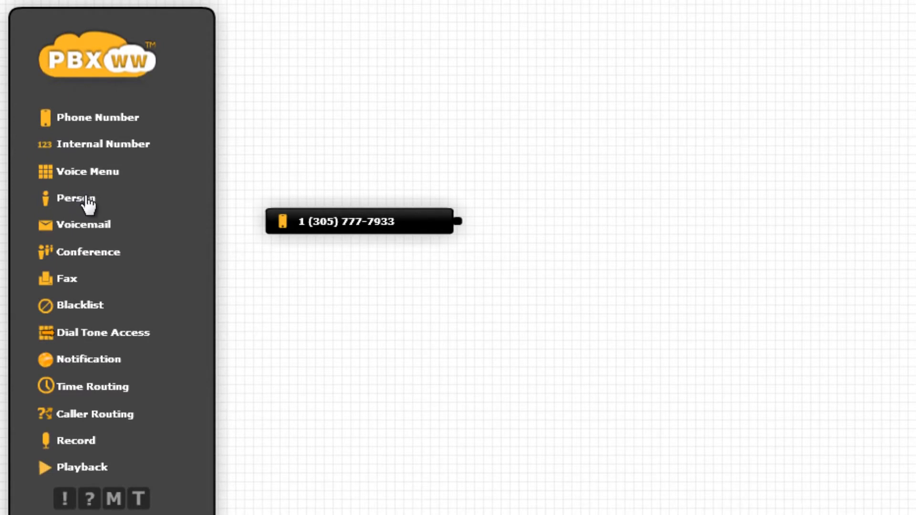
Add a Person block, name it, and give it the person's mobile number labelled Mobile.
{"action": "left_click_drag", "start_coordinate": [88, 202], "coordinate": [626, 234]}
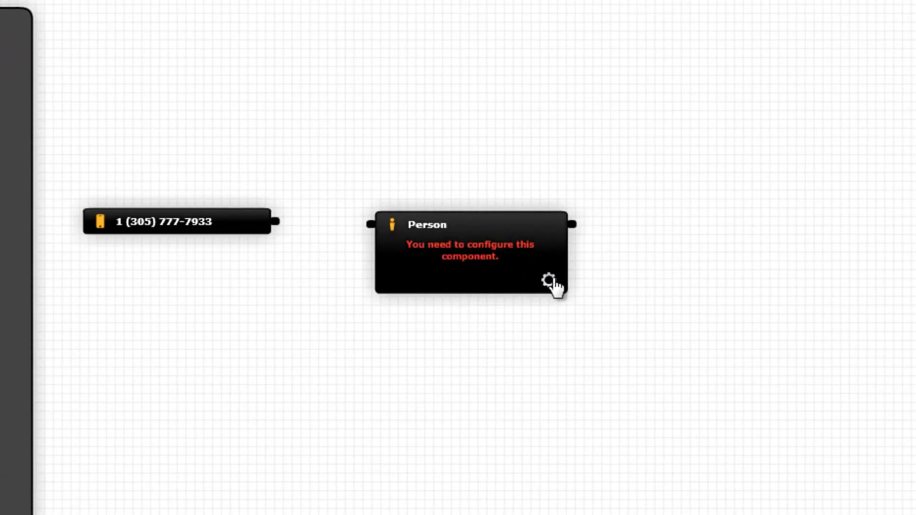
{"action": "left_click", "coordinate": [550, 282]}
{"action": "type", "text": "Bob"}
{"action": "key", "text": "Return"}
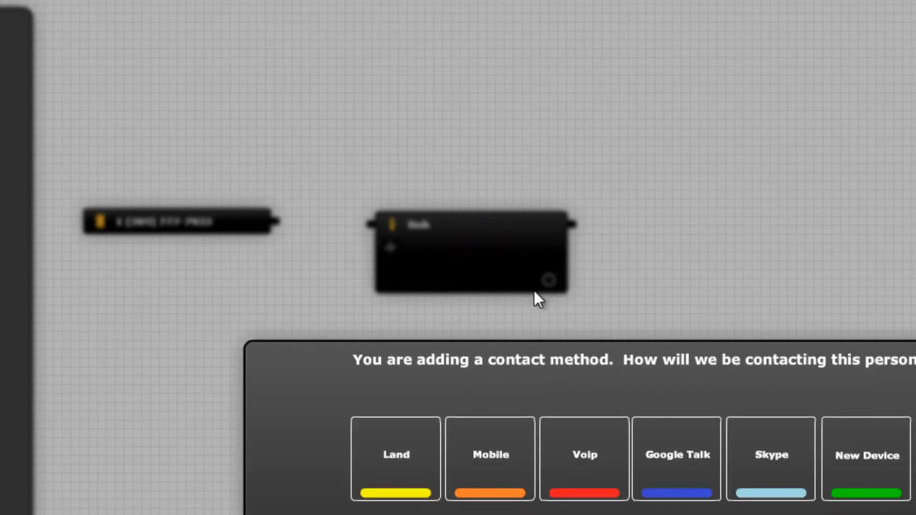
{"action": "left_click", "coordinate": [492, 454]}
{"action": "key", "text": "Return"}
{"action": "type", "text": "Mobile"}
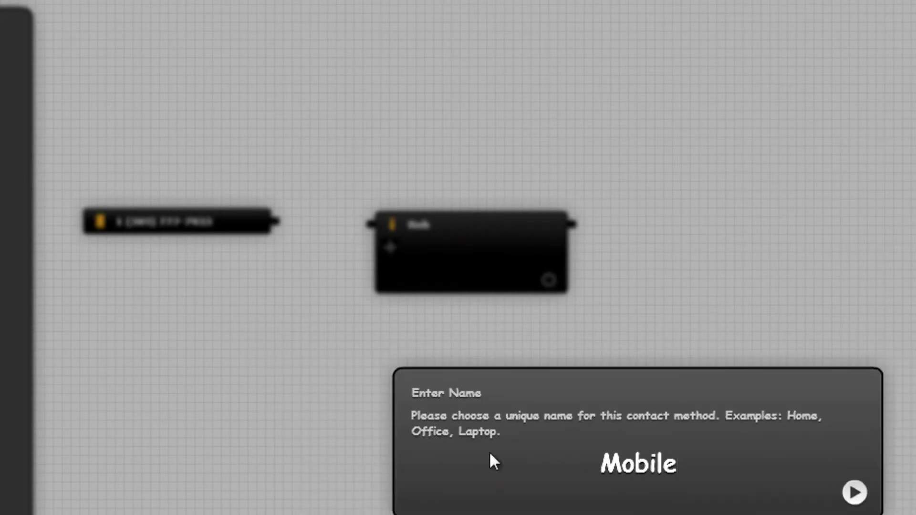
{"action": "key", "text": "Return"}
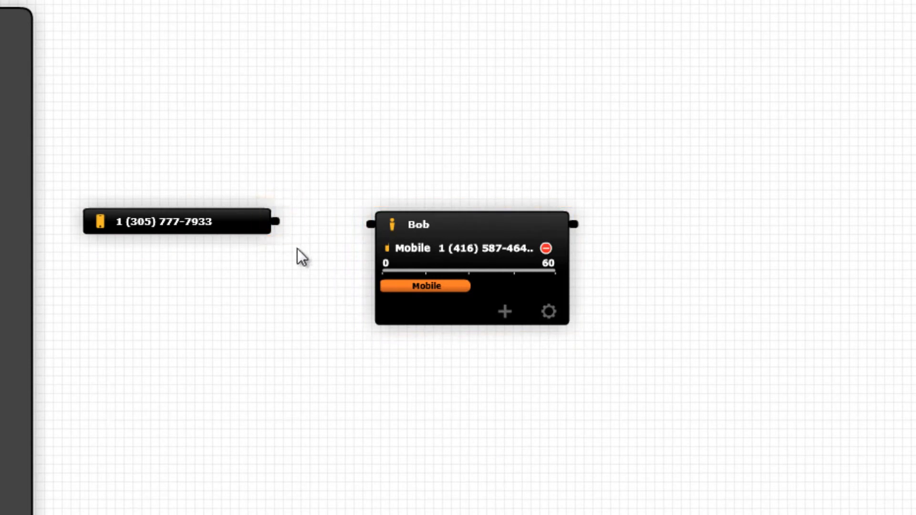
Wire the phone number's output into the Person block and expand the Person's details.
{"action": "left_click_drag", "start_coordinate": [284, 233], "coordinate": [366, 232]}
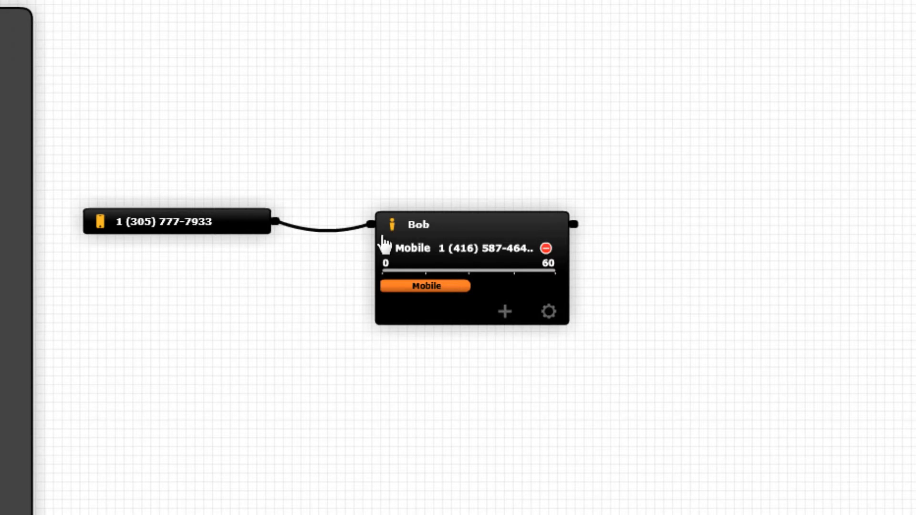
{"action": "left_click", "coordinate": [427, 228]}
Add a landline contact with the office number to the Person, labelled Office.
{"action": "left_click", "coordinate": [504, 312]}
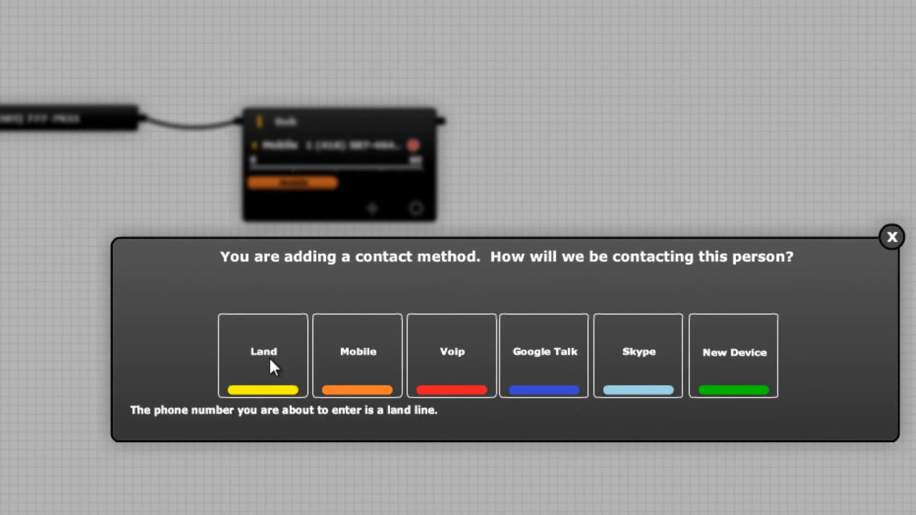
{"action": "left_click", "coordinate": [270, 360]}
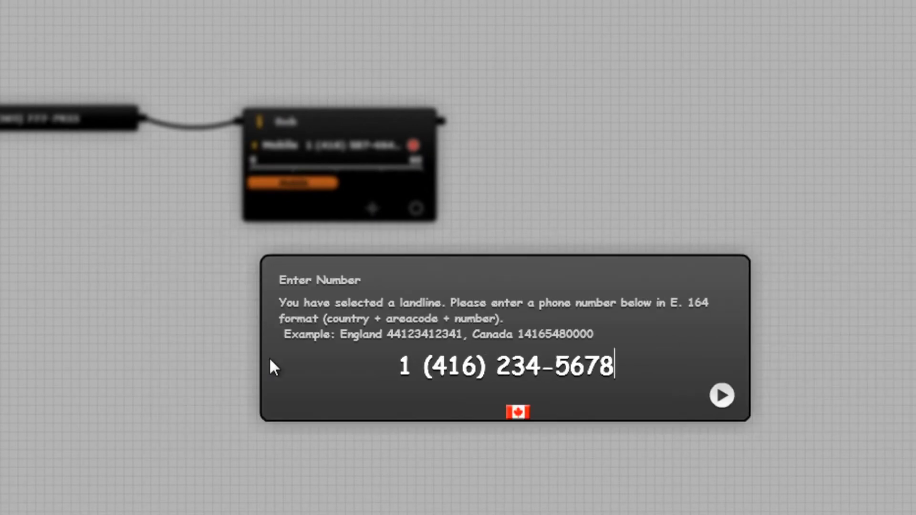
{"action": "key", "text": "Return"}
{"action": "type", "text": "Office"}
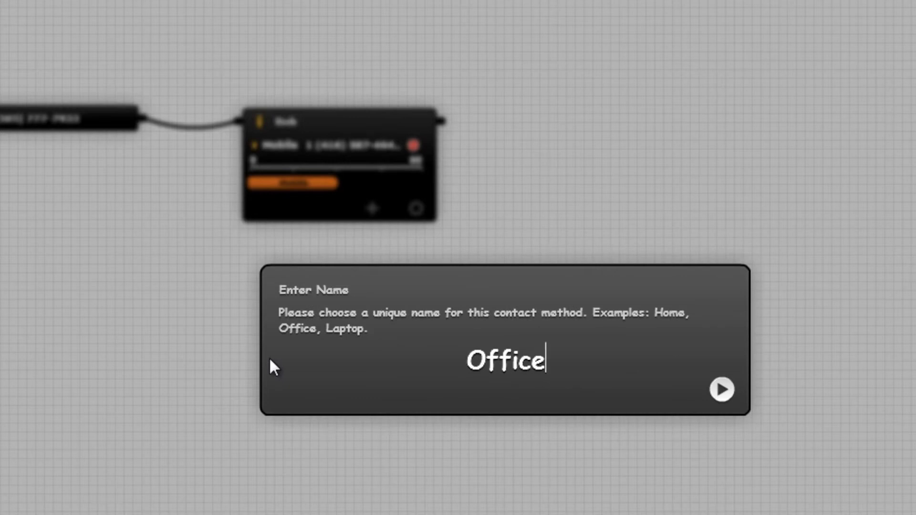
{"action": "key", "text": "Return"}
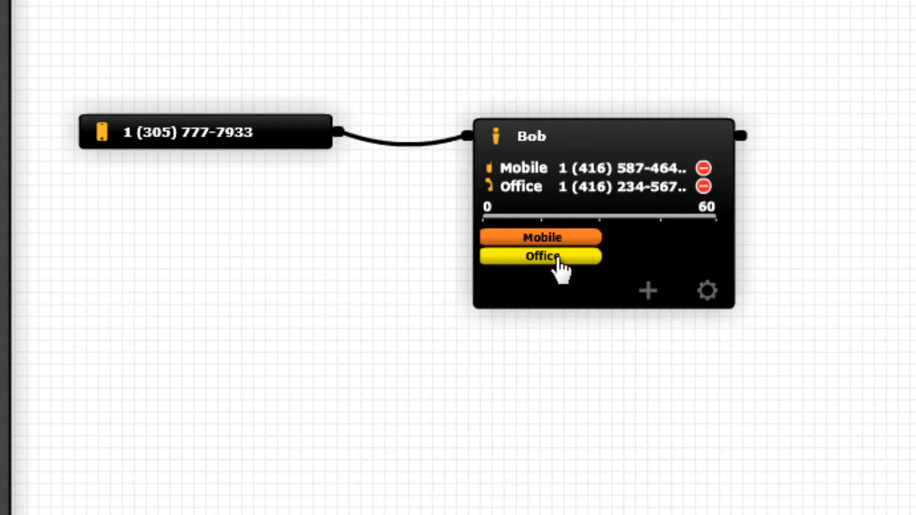
Put Mobile after Office, stretch Office across most of 0–60, and delay Mobile's start.
{"action": "left_click_drag", "start_coordinate": [570, 241], "coordinate": [688, 240]}
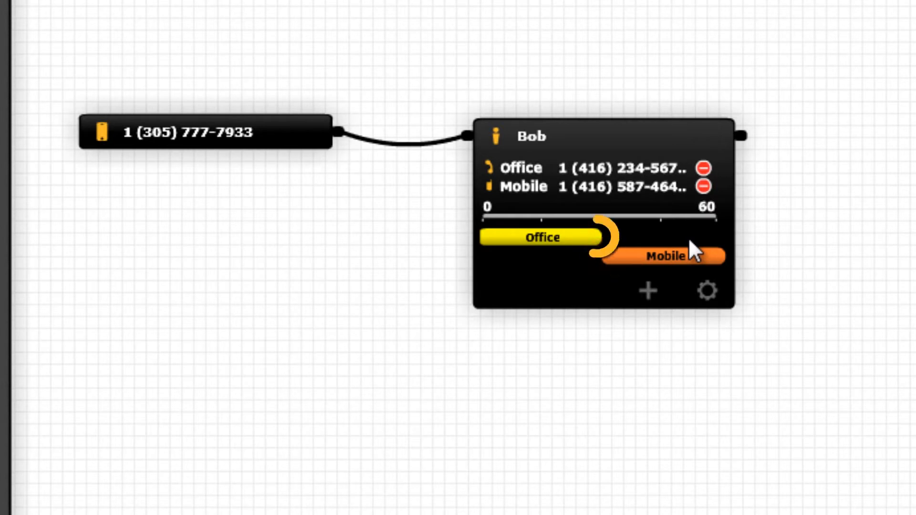
{"action": "left_click_drag", "start_coordinate": [603, 244], "coordinate": [725, 256]}
{"action": "left_click_drag", "start_coordinate": [606, 258], "coordinate": [660, 260]}
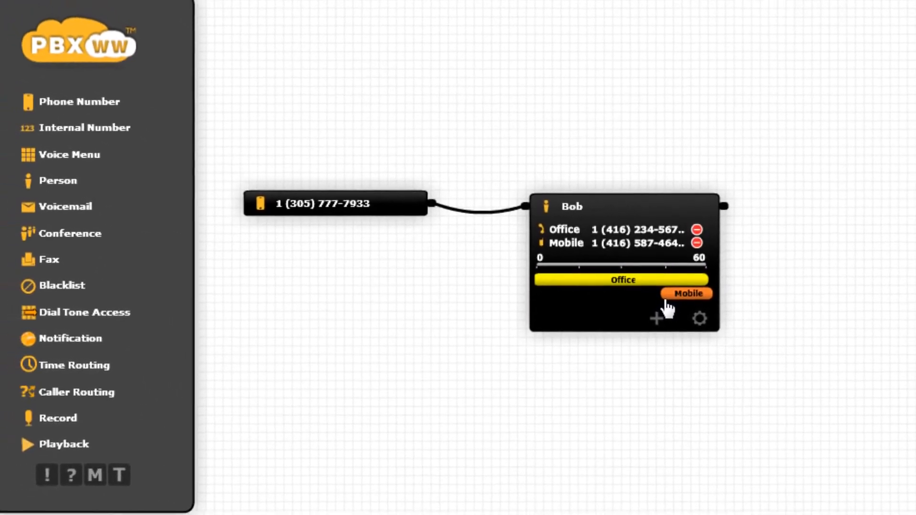
Add a Voicemail block right of the Person, set the person's e-mail, and record an 11-second greeting.
{"action": "left_click_drag", "start_coordinate": [72, 211], "coordinate": [915, 226]}
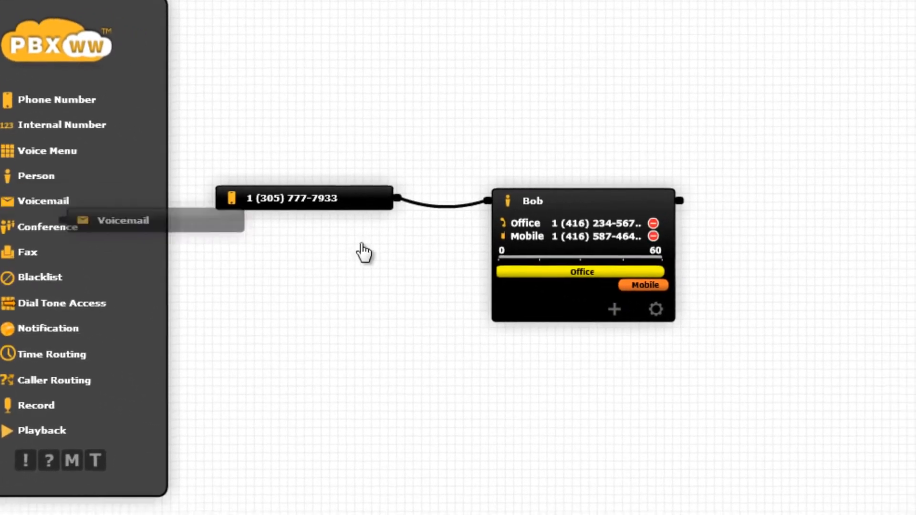
{"action": "left_click_drag", "start_coordinate": [805, 165], "coordinate": [829, 159]}
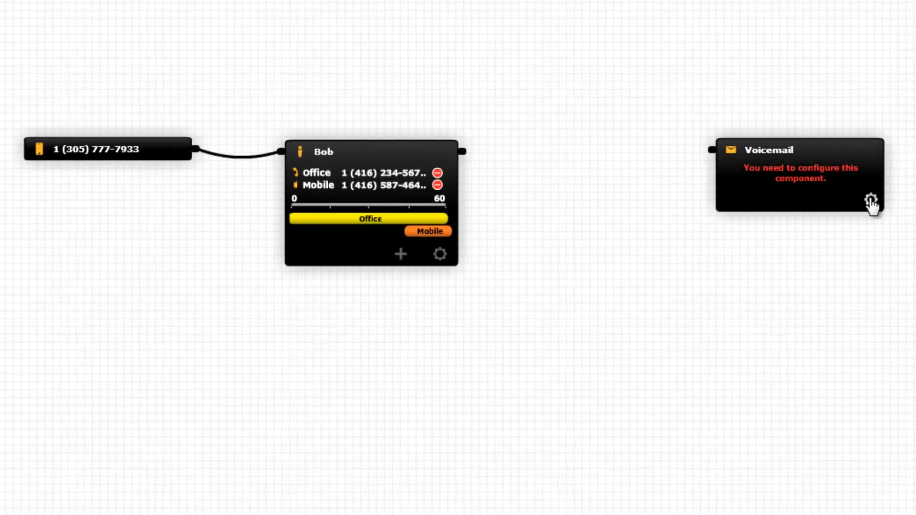
{"action": "left_click", "coordinate": [870, 200]}
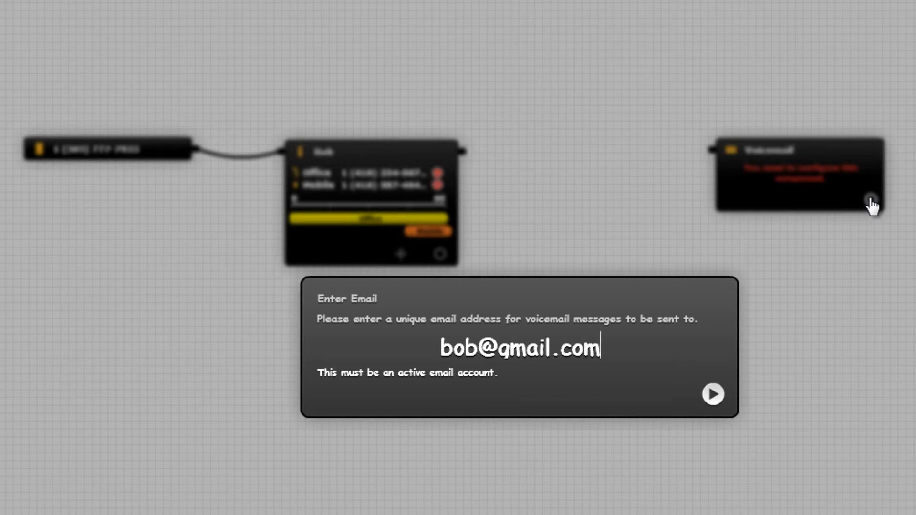
{"action": "key", "text": "Return"}
{"action": "left_click", "coordinate": [459, 343]}
{"action": "left_click", "coordinate": [519, 373]}
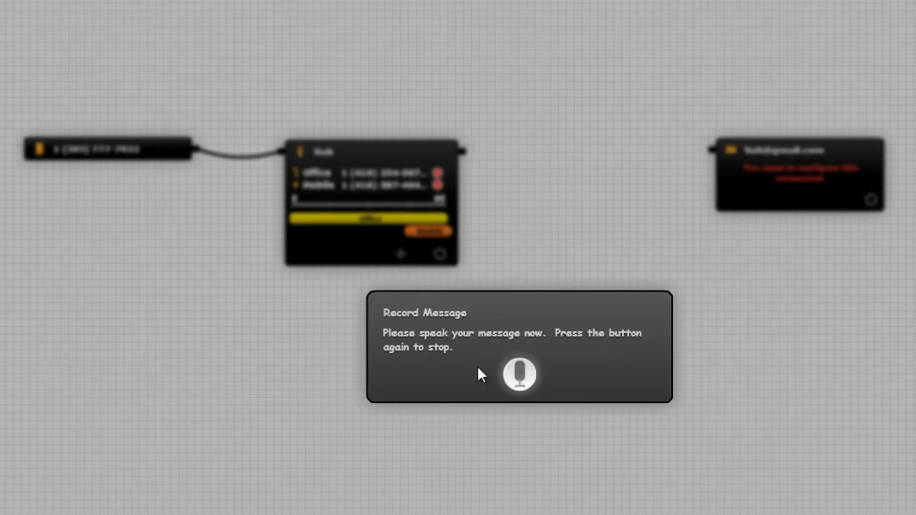
{"action": "left_click", "coordinate": [524, 374]}
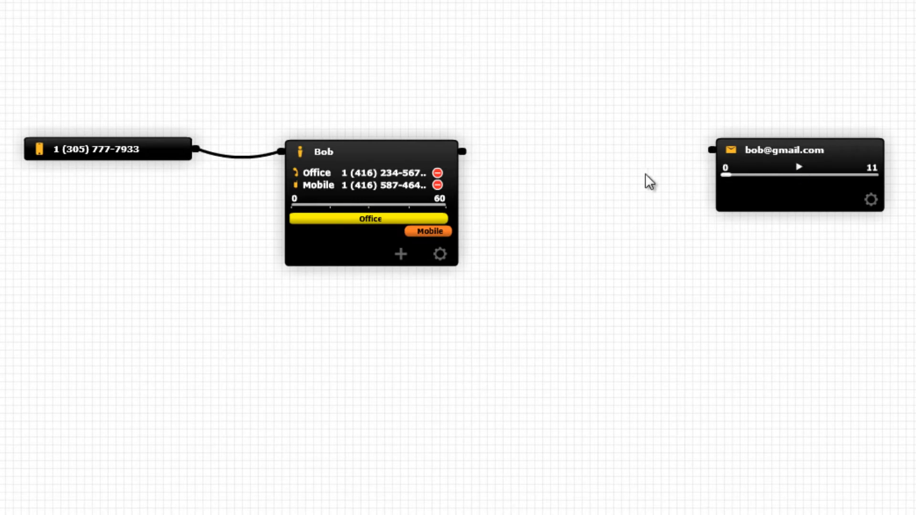
Add a second Person with a Mobile contact and chain calls: first Person, second Person, voicemail.
{"action": "left_click_drag", "start_coordinate": [466, 158], "coordinate": [711, 157]}
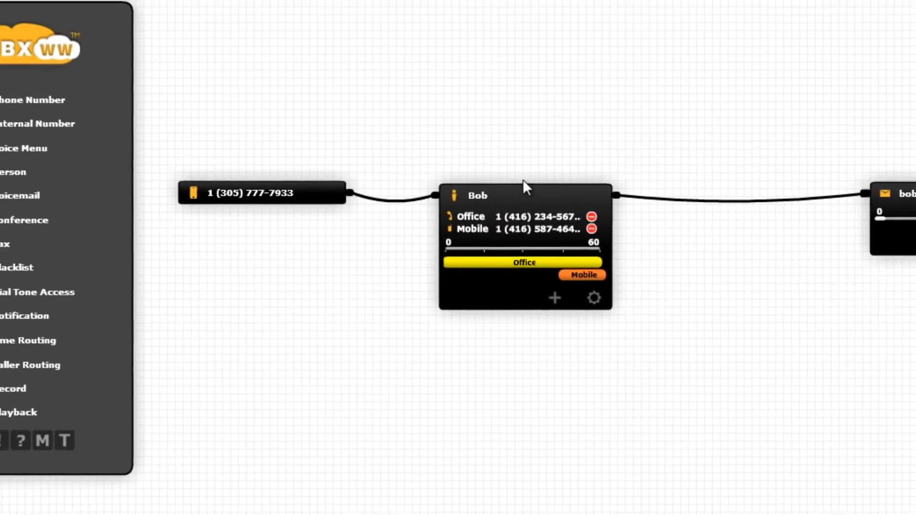
{"action": "left_click_drag", "start_coordinate": [49, 188], "coordinate": [620, 152]}
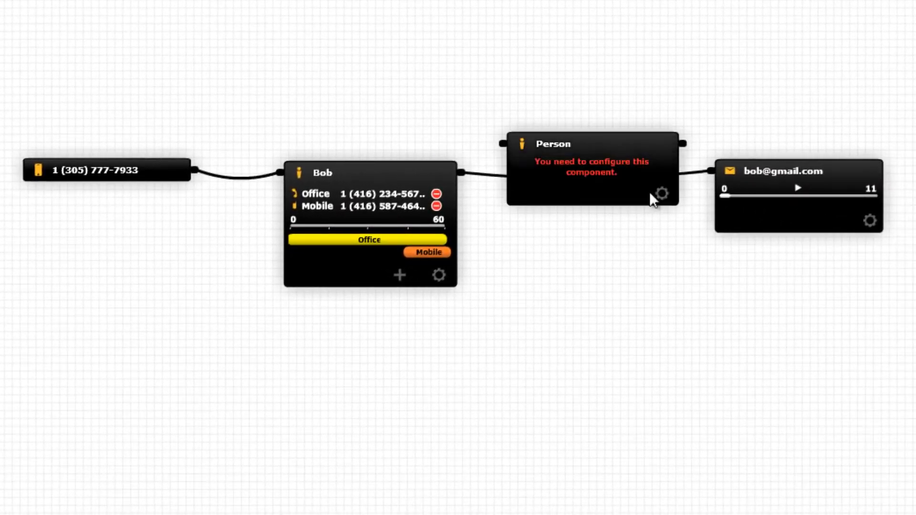
{"action": "left_click", "coordinate": [663, 196]}
{"action": "type", "text": "Su"}
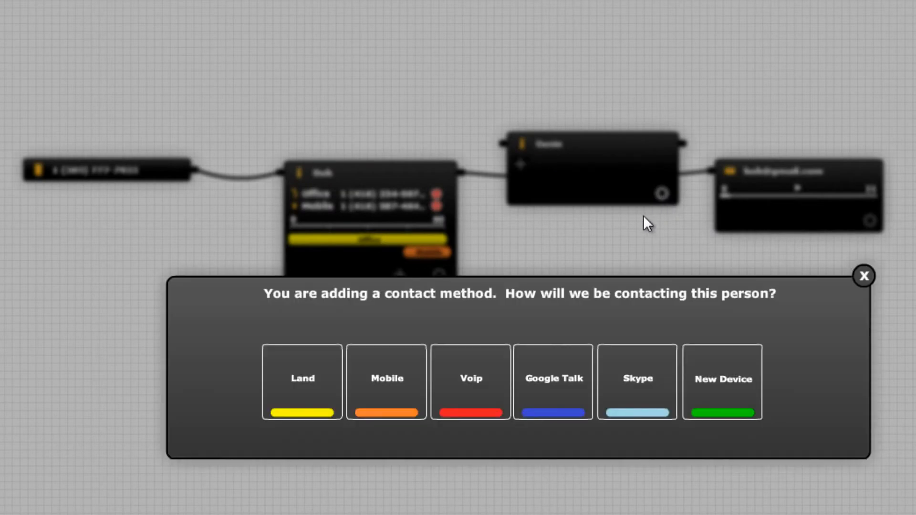
{"action": "left_click", "coordinate": [418, 380]}
{"action": "key", "text": "Return"}
{"action": "type", "text": "Mobile"}
{"action": "key", "text": "Return"}
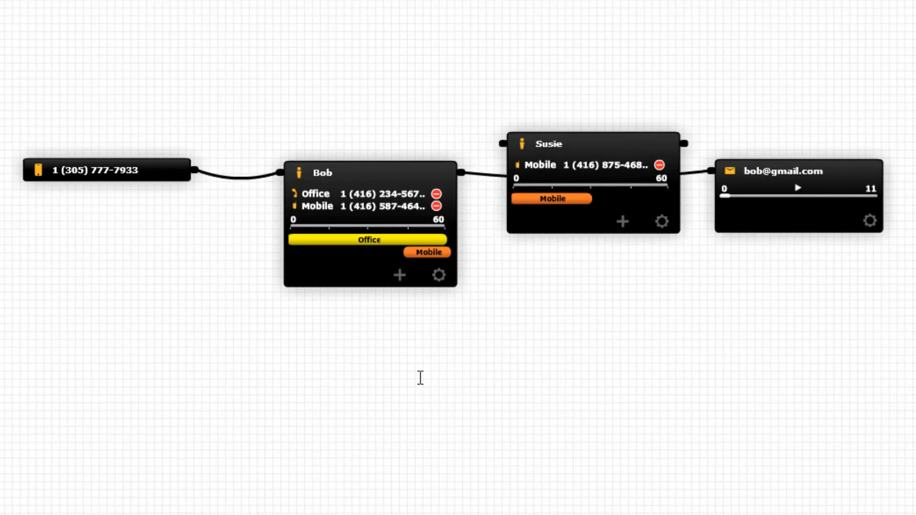
{"action": "left_click_drag", "start_coordinate": [701, 177], "coordinate": [498, 144]}
{"action": "left_click_drag", "start_coordinate": [684, 144], "coordinate": [710, 171]}
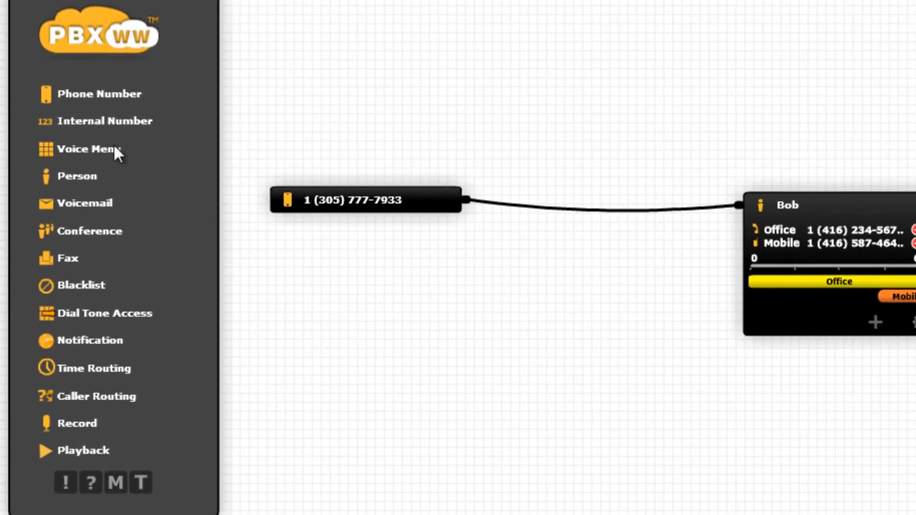
Add a Voice Menu node and route the phone number into it.
{"action": "left_click_drag", "start_coordinate": [103, 149], "coordinate": [640, 249]}
{"action": "left_click_drag", "start_coordinate": [704, 208], "coordinate": [514, 245]}
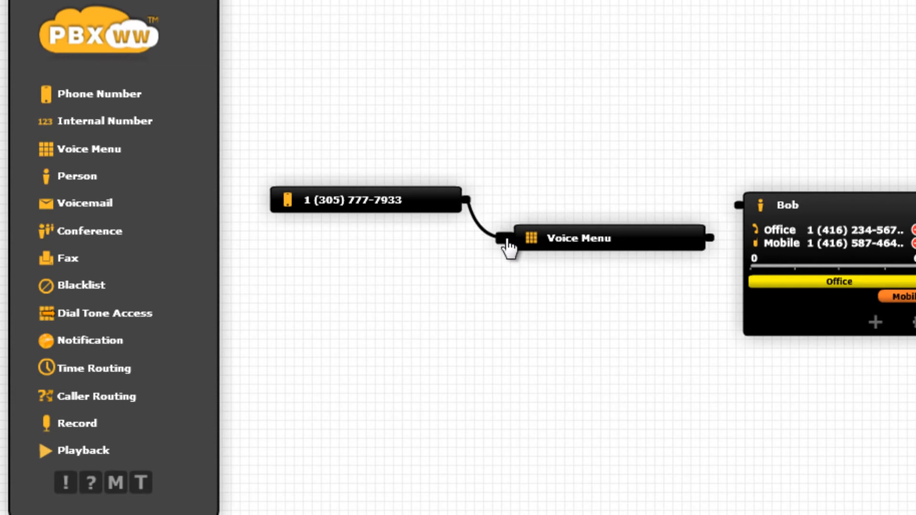
{"action": "left_click", "coordinate": [659, 238]}
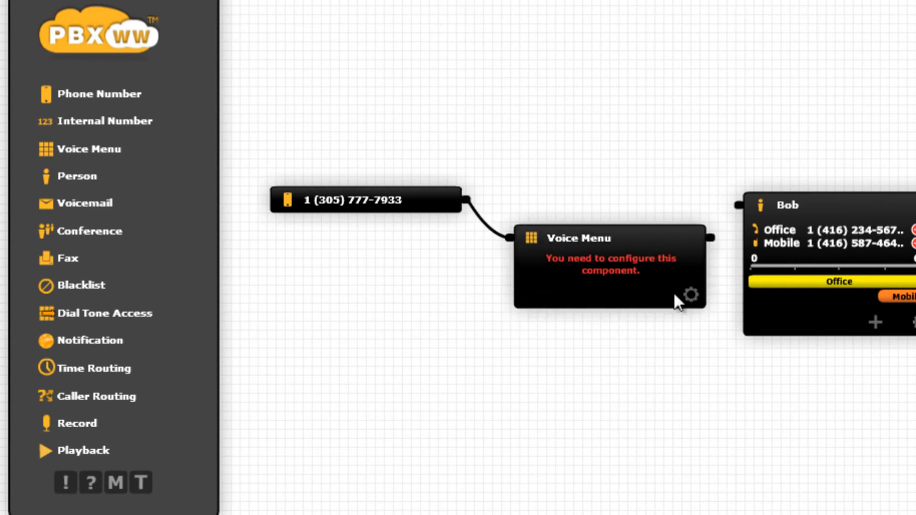
Name the Voice Menu recording 'Voice Menu' and record an 11-second greeting.
{"action": "left_click", "coordinate": [644, 287]}
{"action": "type", "text": "Voic"}
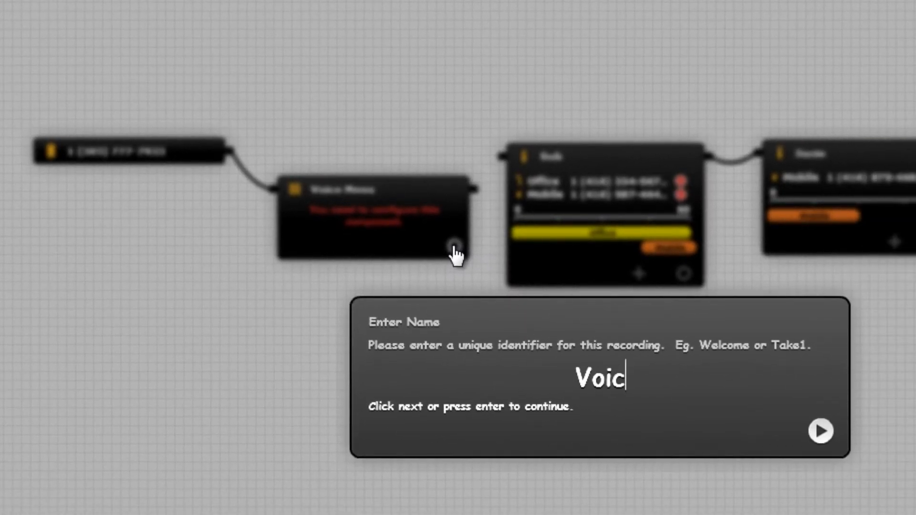
{"action": "type", "text": "e Menu"}
{"action": "key", "text": "Return"}
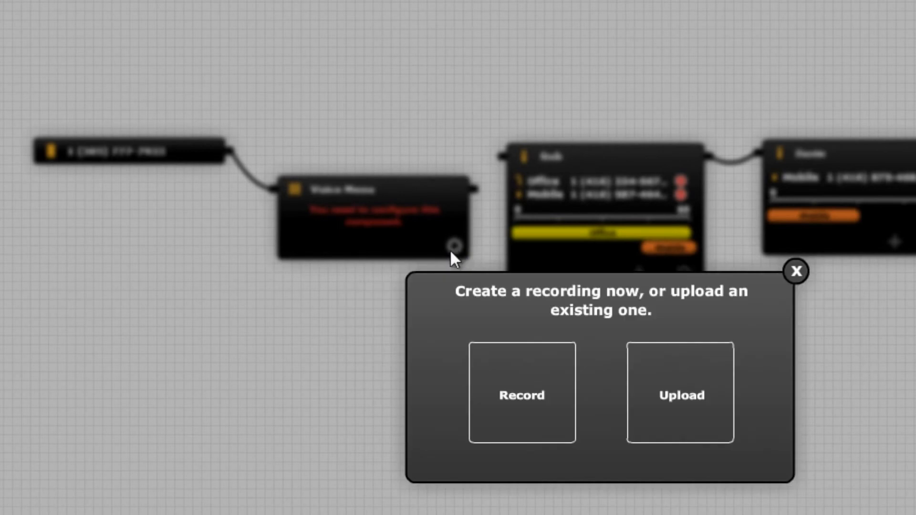
{"action": "left_click", "coordinate": [502, 373]}
{"action": "left_click", "coordinate": [600, 406]}
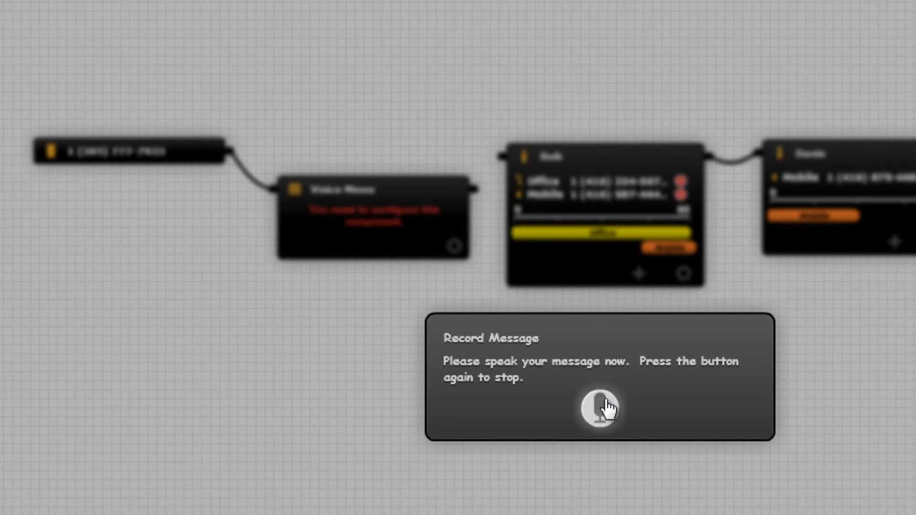
{"action": "left_click", "coordinate": [604, 407]}
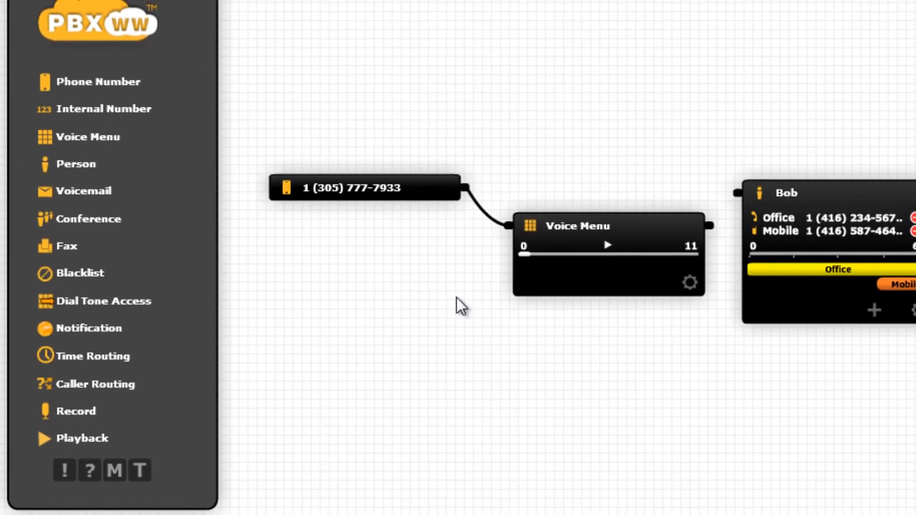
Add a second Phone Number node with the second available number, feeding the Voice Menu.
{"action": "left_click_drag", "start_coordinate": [117, 85], "coordinate": [382, 339]}
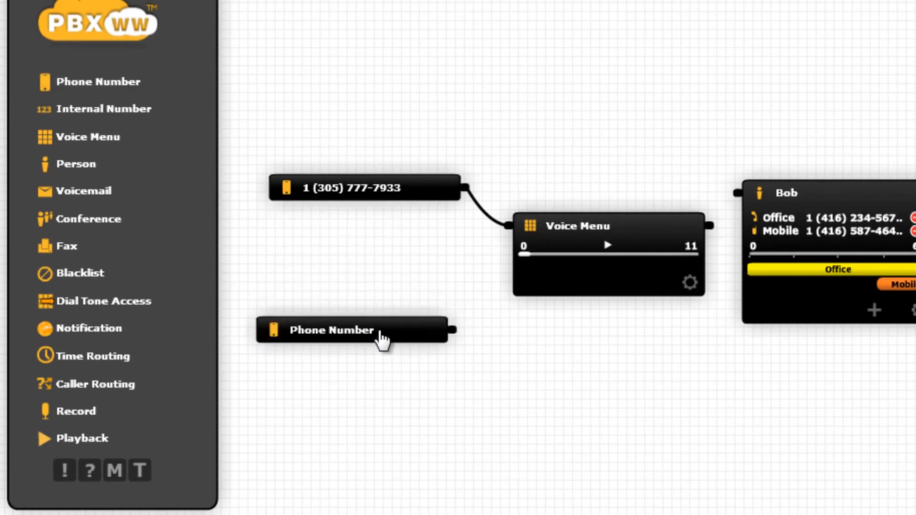
{"action": "left_click", "coordinate": [437, 390]}
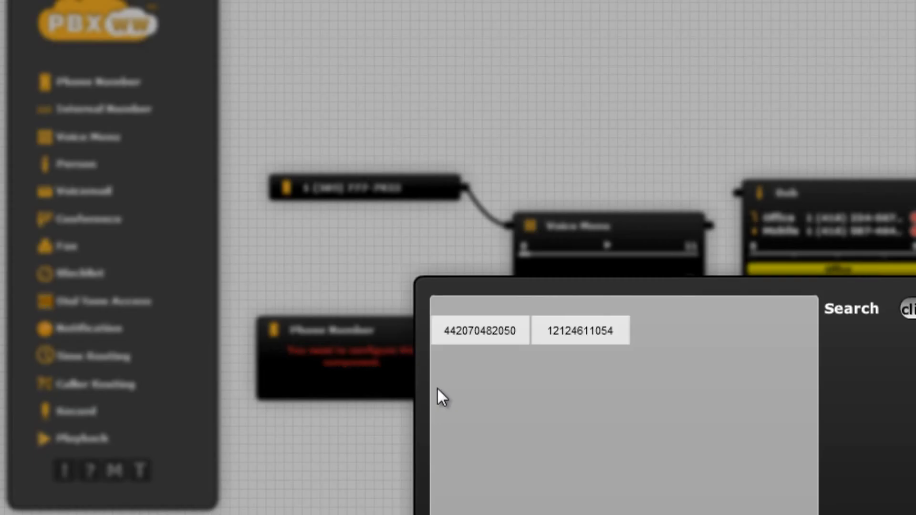
{"action": "left_click", "coordinate": [574, 336]}
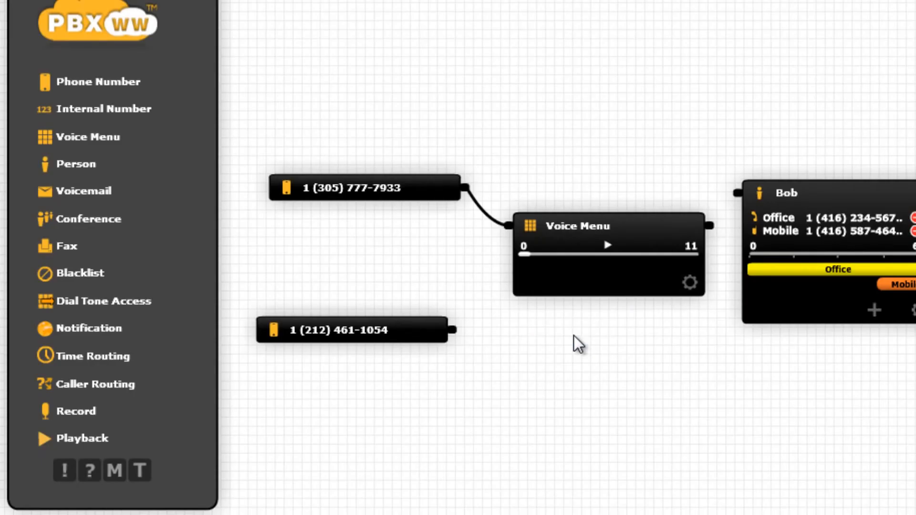
{"action": "left_click_drag", "start_coordinate": [453, 332], "coordinate": [502, 238]}
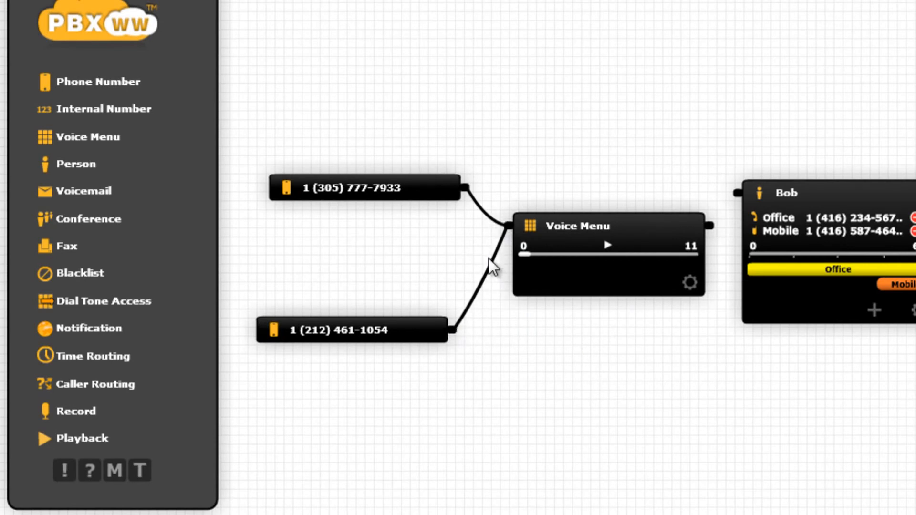
Link Voice Menu options to both Person nodes and spread the two nodes apart.
{"action": "left_click_drag", "start_coordinate": [710, 226], "coordinate": [734, 195]}
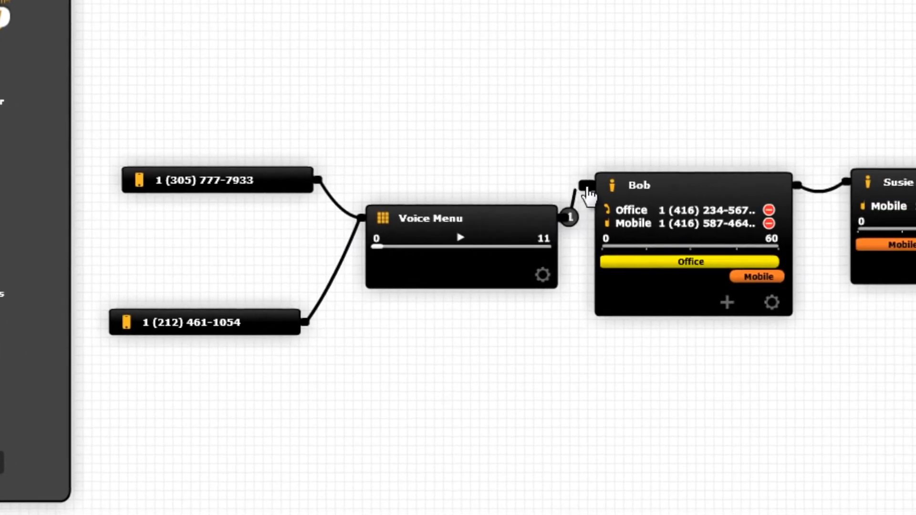
{"action": "left_click_drag", "start_coordinate": [587, 189], "coordinate": [586, 186]}
{"action": "left_click_drag", "start_coordinate": [563, 218], "coordinate": [850, 183]}
{"action": "left_click_drag", "start_coordinate": [668, 181], "coordinate": [654, 178]}
{"action": "left_click_drag", "start_coordinate": [746, 188], "coordinate": [756, 492]}
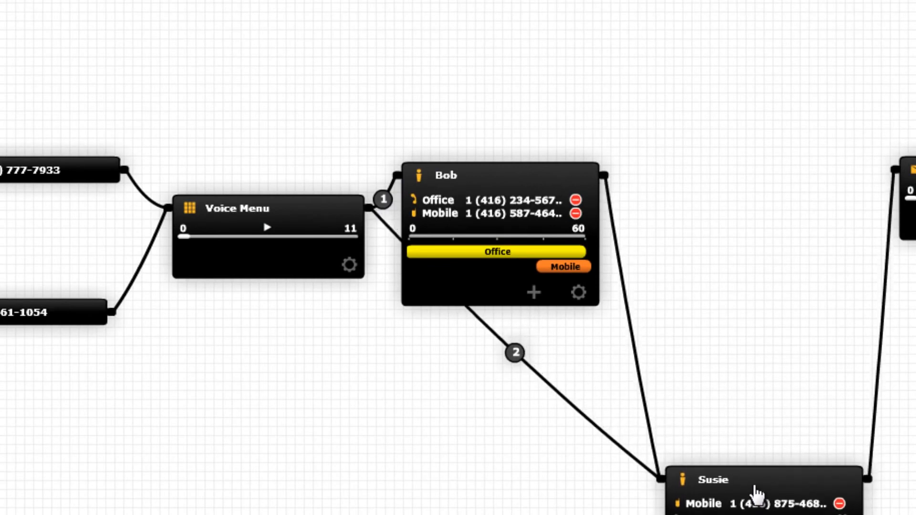
{"action": "left_click_drag", "start_coordinate": [525, 181], "coordinate": [578, 129]}
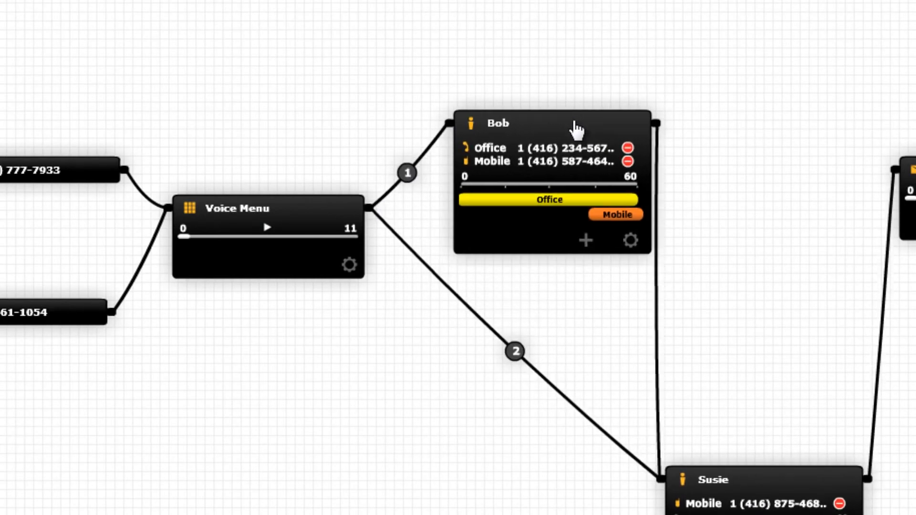
Label the menu branches as extension 101 for the first Person and 102 for the second.
{"action": "type", "text": "101"}
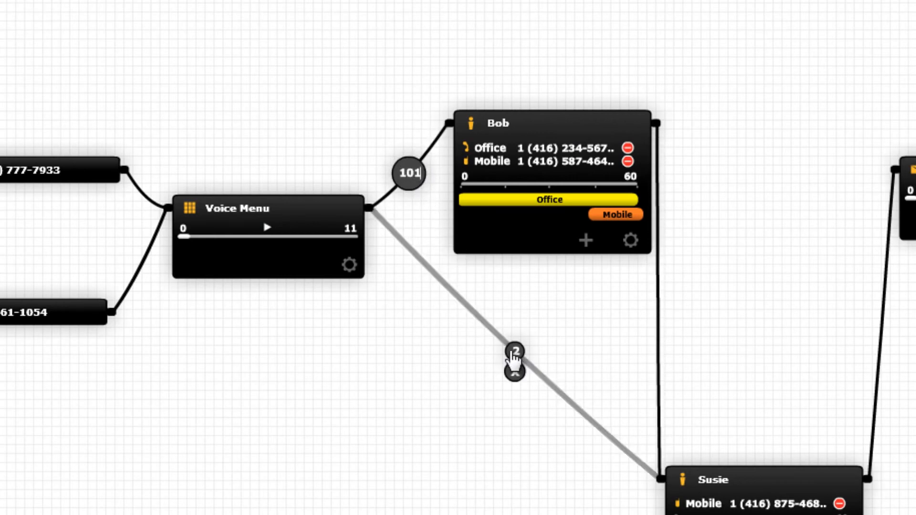
{"action": "left_click", "coordinate": [514, 352]}
{"action": "type", "text": "102"}
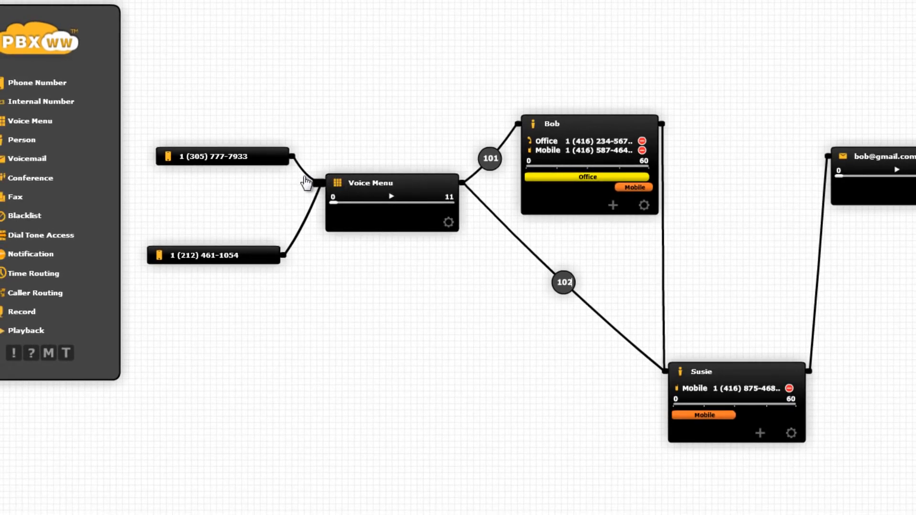
Delete the original phone number node and send the first Person's unanswered calls straight to voicemail.
{"action": "left_click_drag", "start_coordinate": [296, 159], "coordinate": [519, 124]}
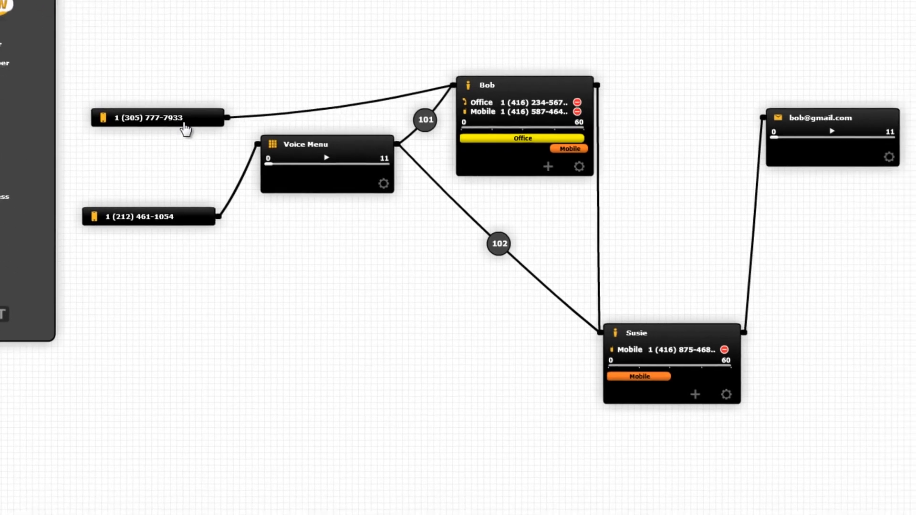
{"action": "left_click_drag", "start_coordinate": [185, 129], "coordinate": [891, 474]}
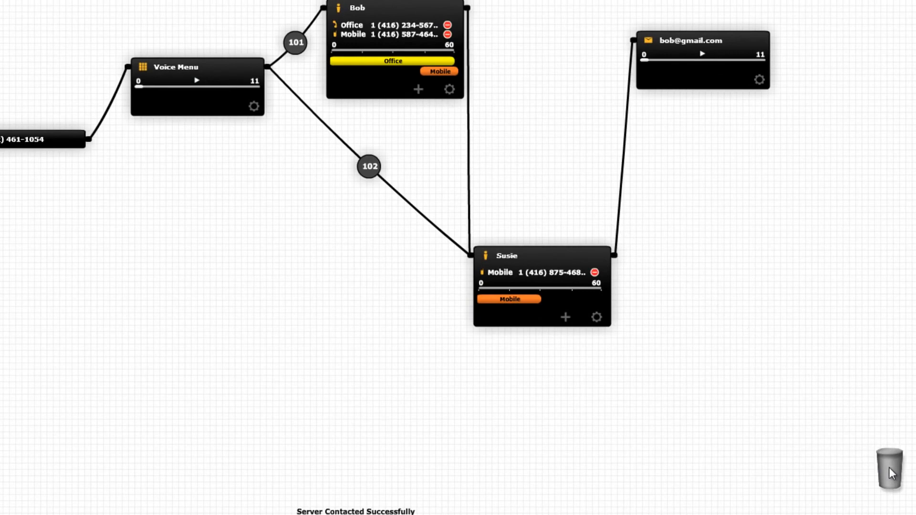
{"action": "left_click_drag", "start_coordinate": [470, 252], "coordinate": [596, 85]}
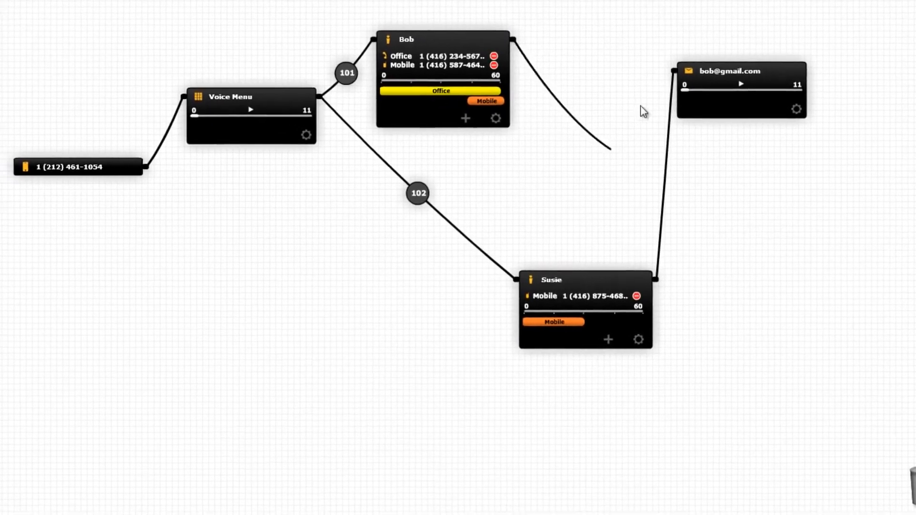
{"action": "left_click_drag", "start_coordinate": [644, 112], "coordinate": [674, 72]}
Tidy the layout by moving the second Person up-left and the Voice Menu down.
{"action": "left_click_drag", "start_coordinate": [588, 280], "coordinate": [442, 193]}
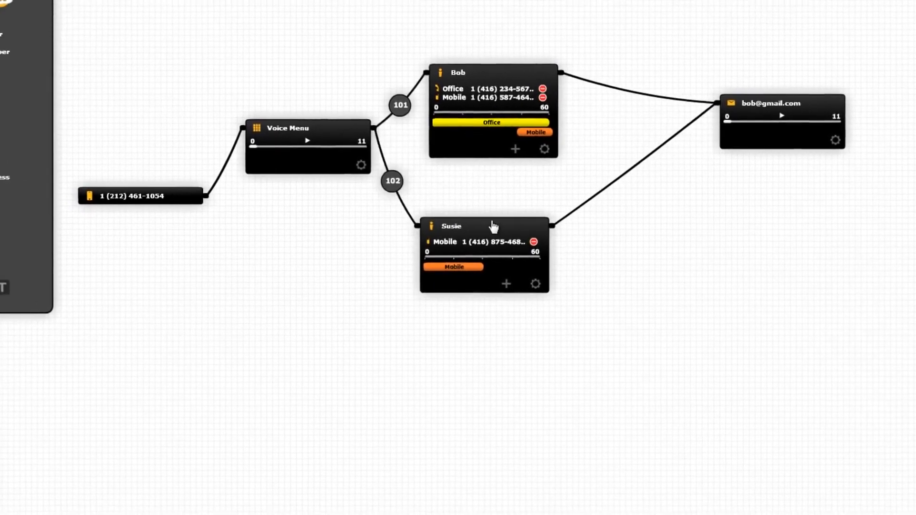
{"action": "left_click_drag", "start_coordinate": [493, 226], "coordinate": [501, 218]}
{"action": "left_click_drag", "start_coordinate": [332, 131], "coordinate": [328, 180]}
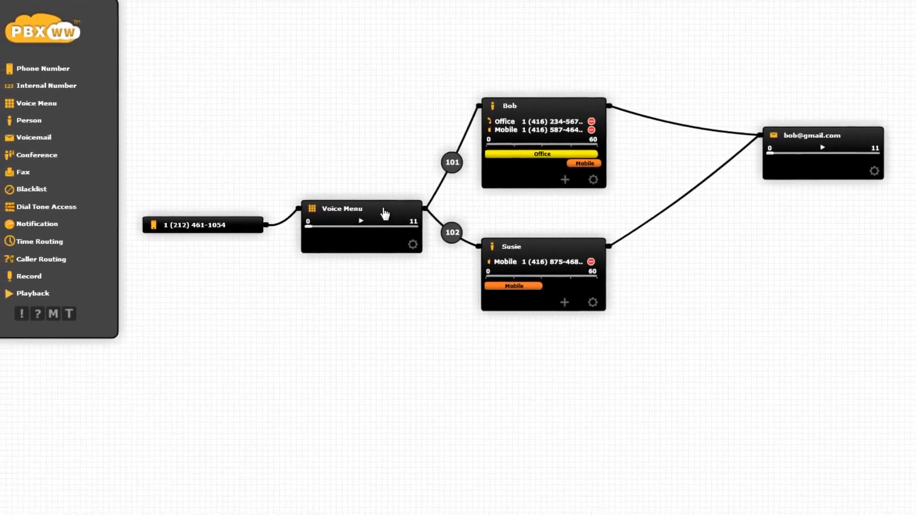